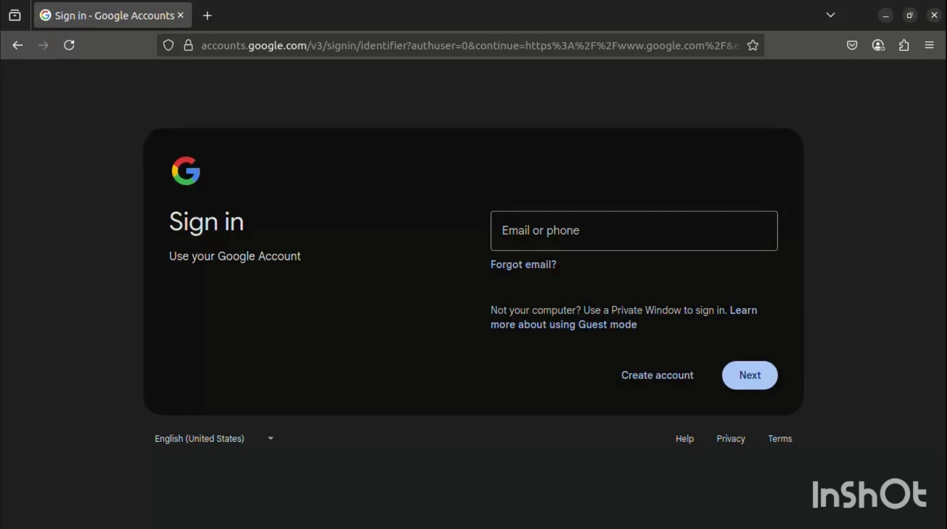
# - Sign in to the Google account with its e-mail or phone and credentials
pyautogui.click(597, 230)
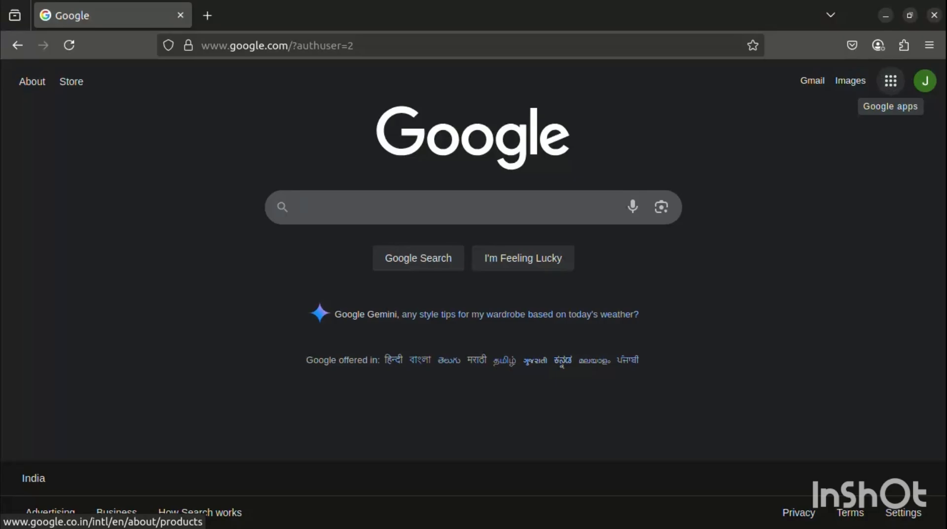
# - Open Google Drive from the Google apps grid
pyautogui.click(890, 81)
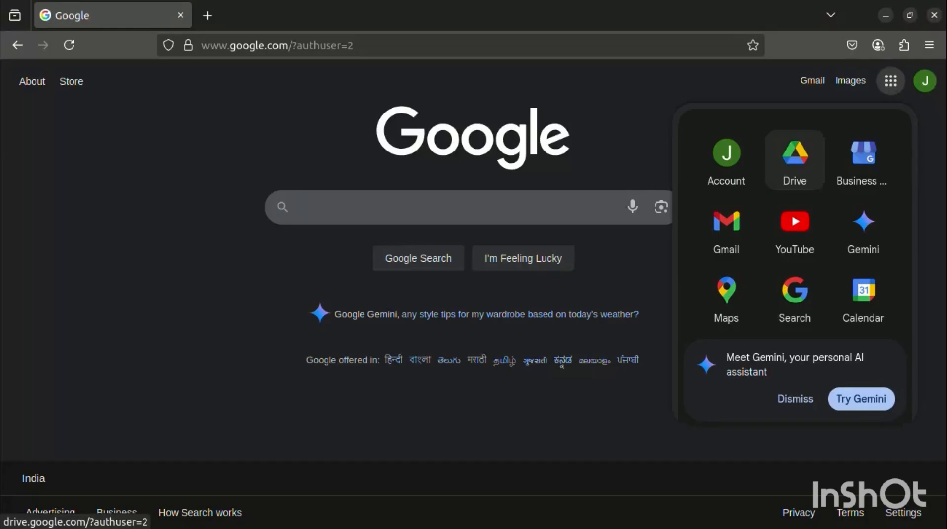
pyautogui.click(795, 160)
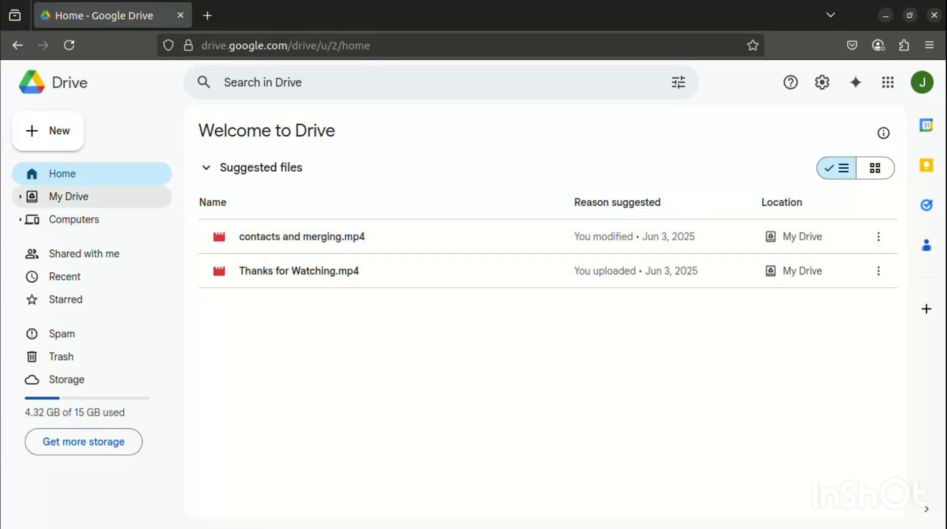
# - Switch to My Drive to list its two MP4 videos and Getting started PDF
pyautogui.click(69, 197)
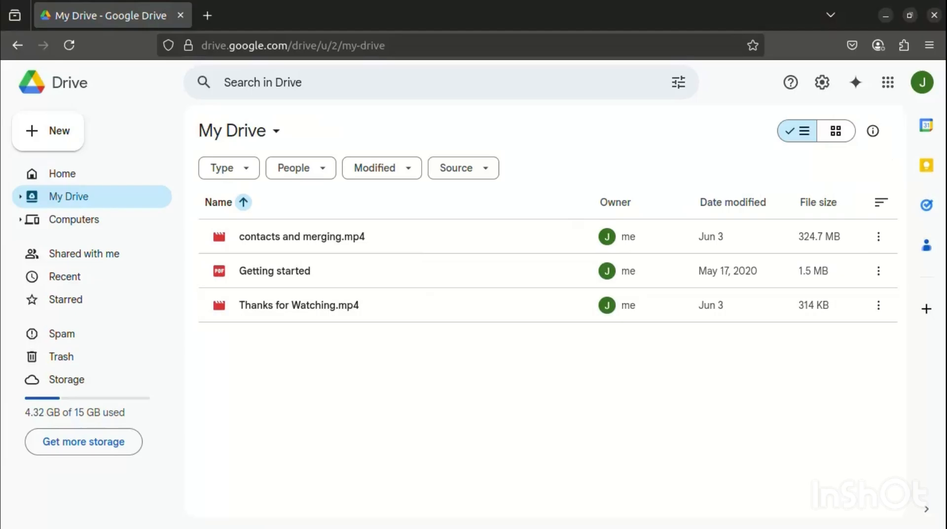
# - Upload 'ChatGPT Image Jun 8, 2025, 03_32_23 AM.png' from Downloads into My Drive
pyautogui.rightClick(380, 346)
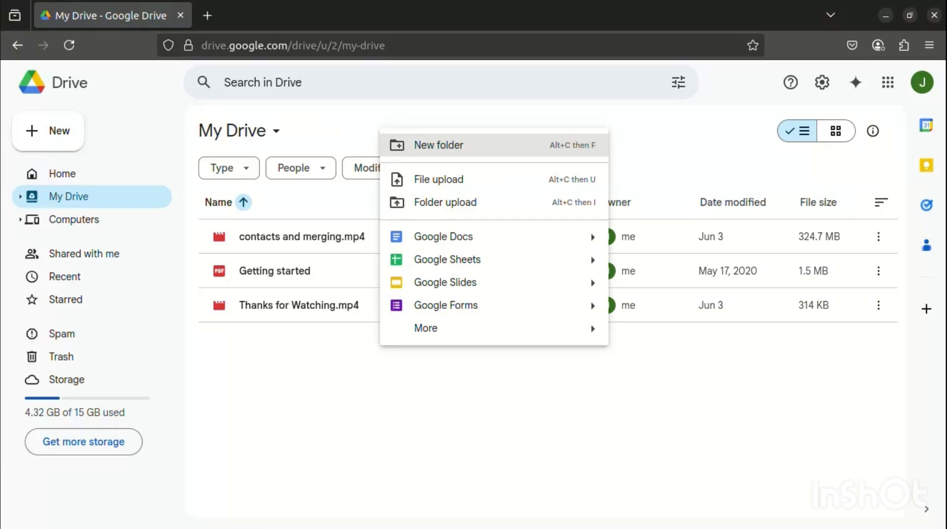
pyautogui.rightClick(331, 369)
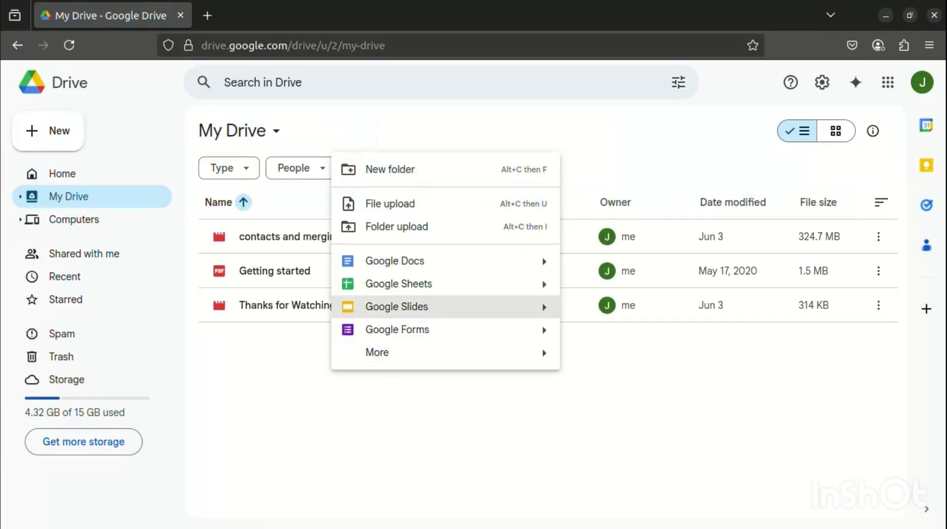
pyautogui.click(389, 203)
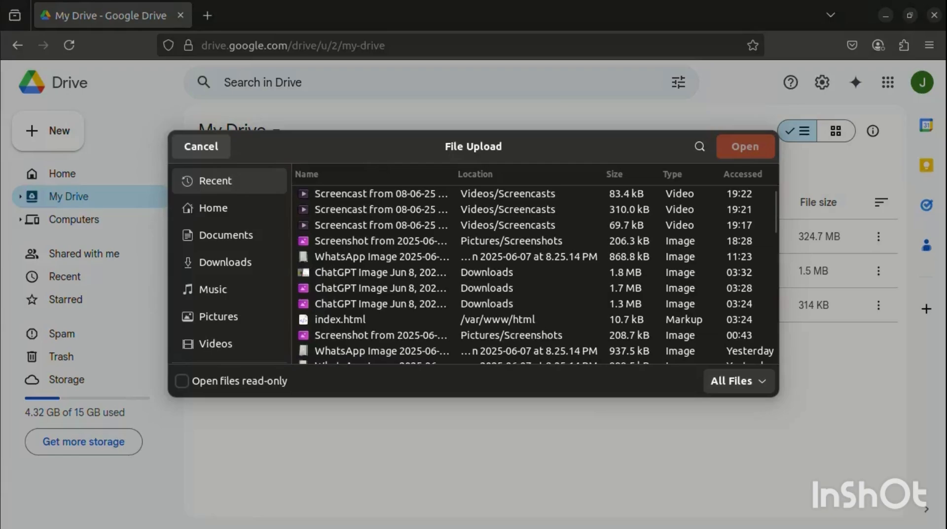
pyautogui.doubleClick(390, 273)
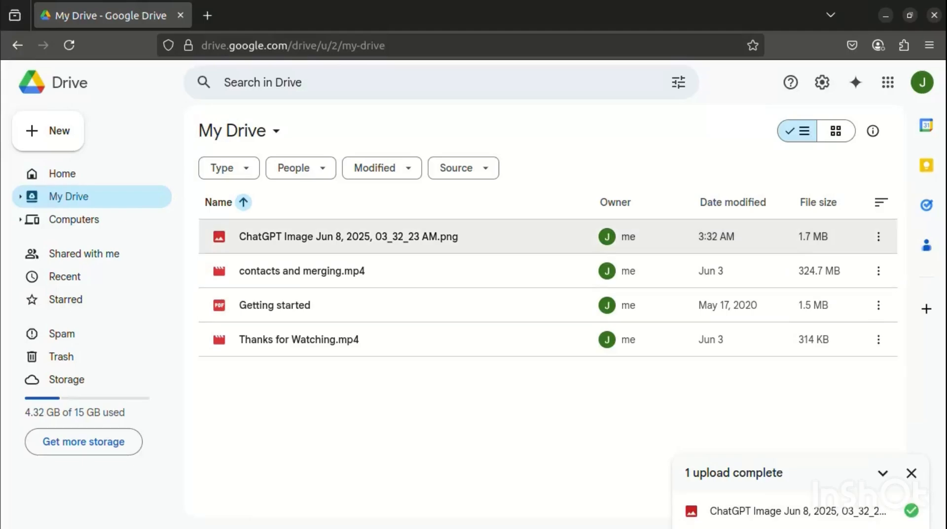
# - Preview the uploaded ChatGPT image, then close the preview and clear the selection
pyautogui.doubleClick(261, 237)
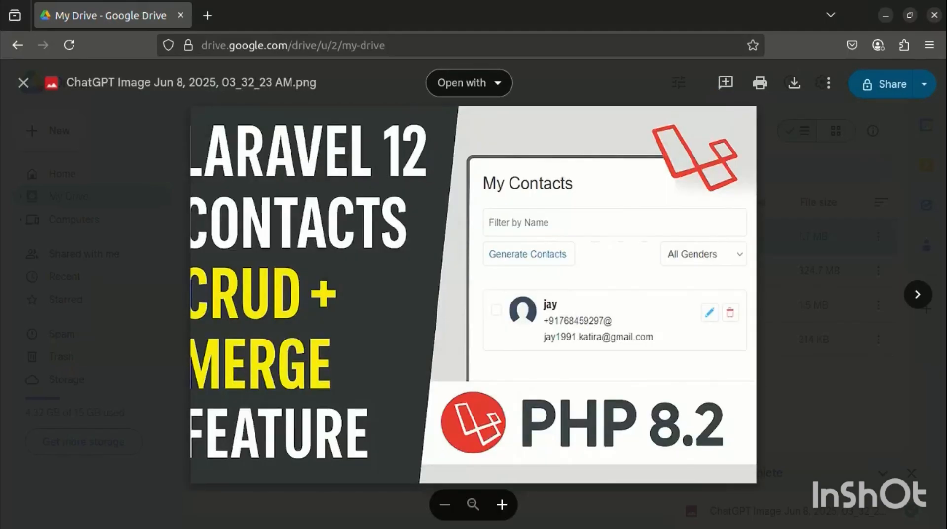
pyautogui.press('Escape')
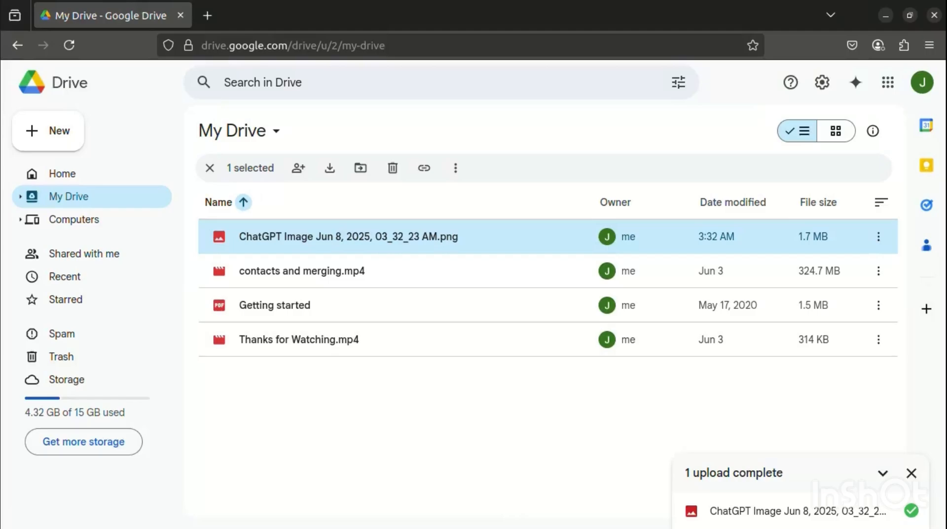
pyautogui.press('Escape')
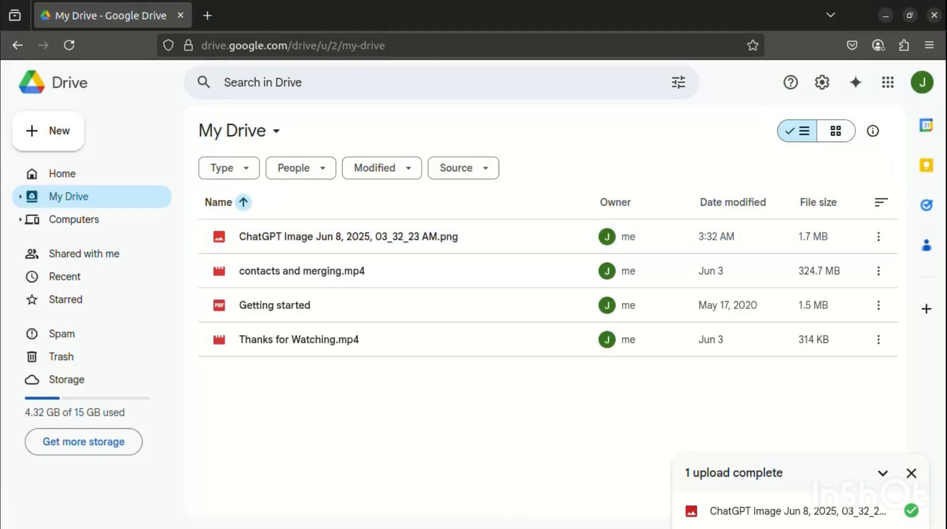
# - Create a new folder named 'Share' in My Drive
pyautogui.rightClick(368, 372)
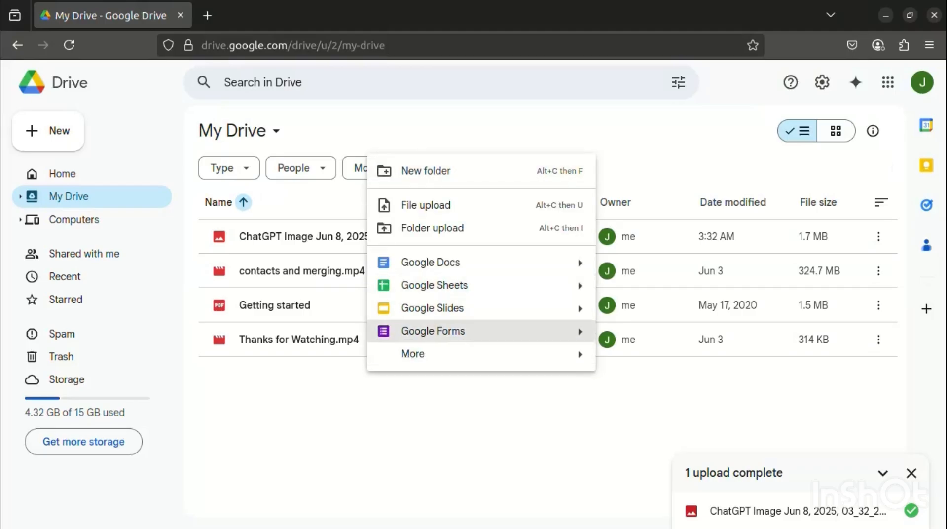
pyautogui.rightClick(306, 121)
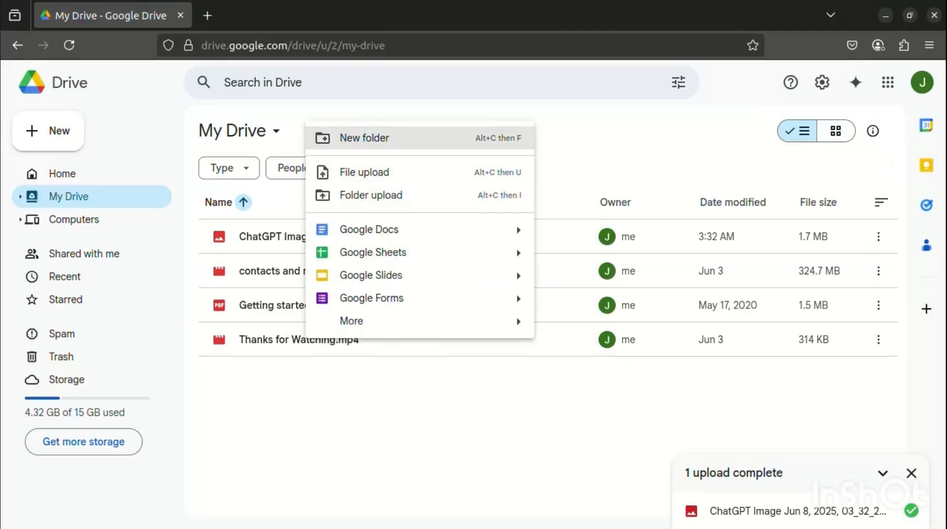
pyautogui.click(365, 138)
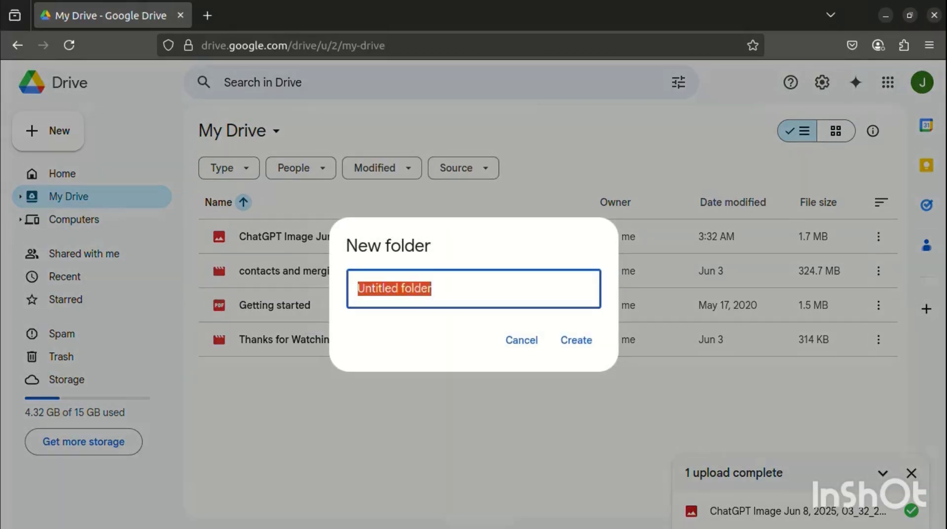
pyautogui.write('Share')
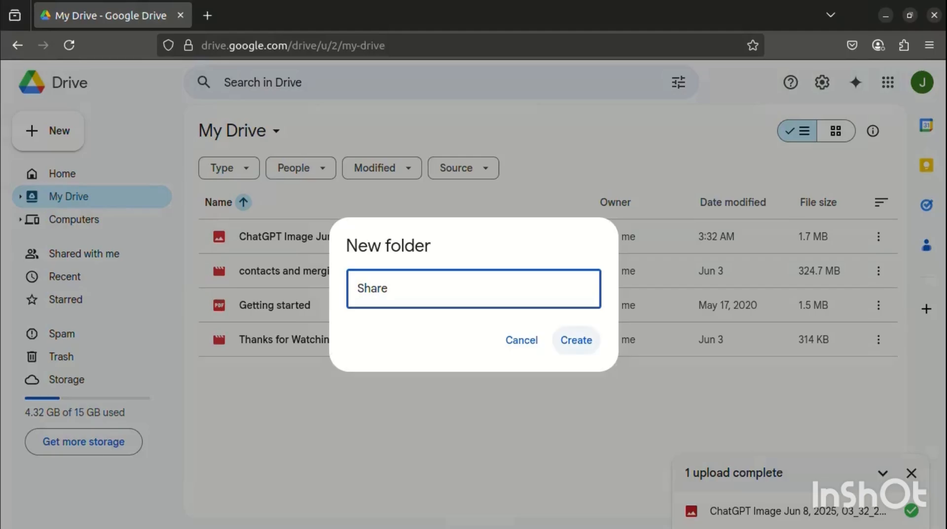
pyautogui.click(577, 340)
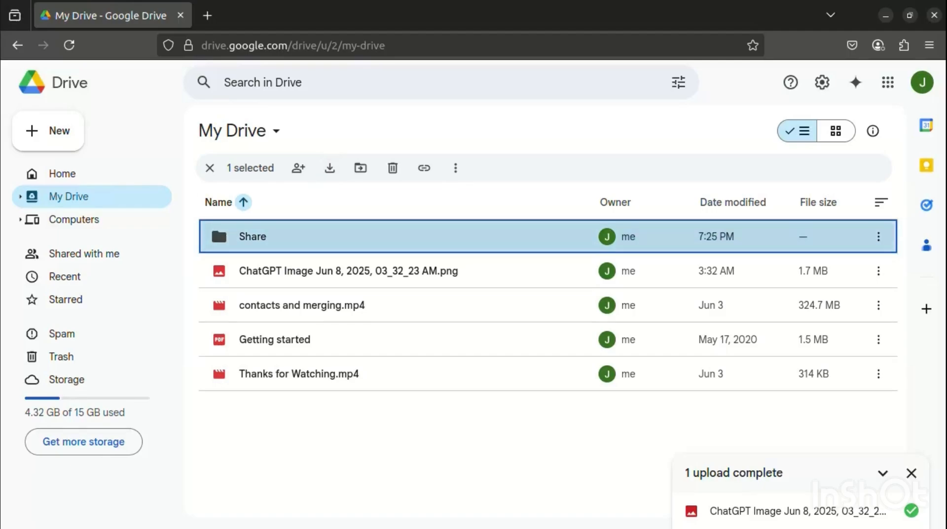
# - Look inside the empty Share folder, then return to My Drive
pyautogui.doubleClick(218, 221)
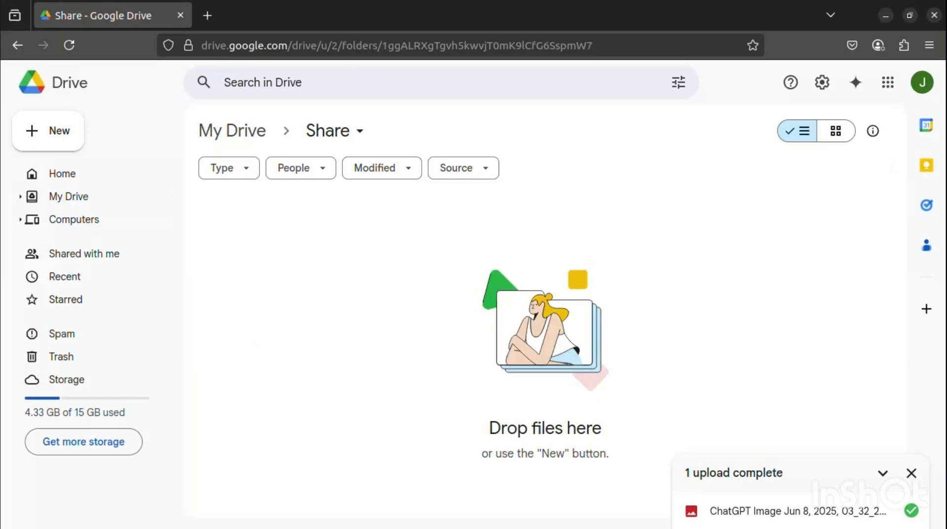
pyautogui.rightClick(400, 304)
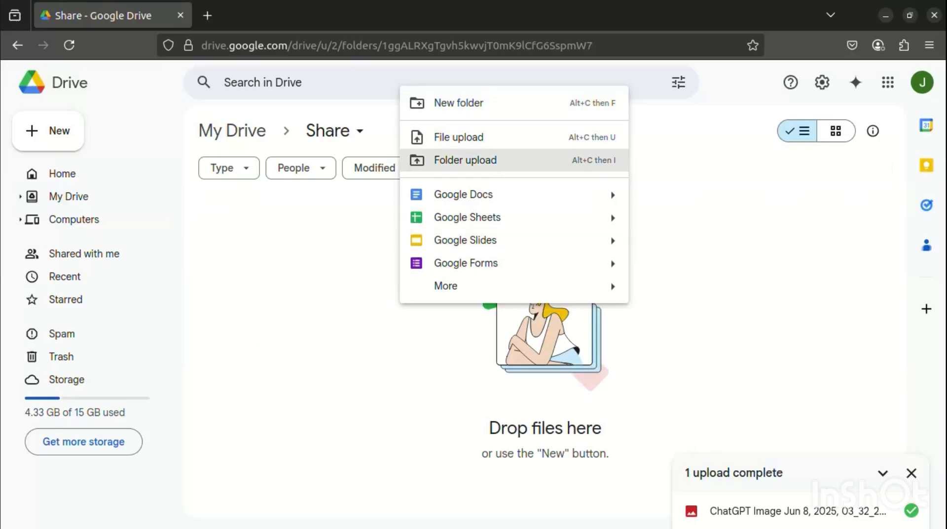
pyautogui.click(325, 232)
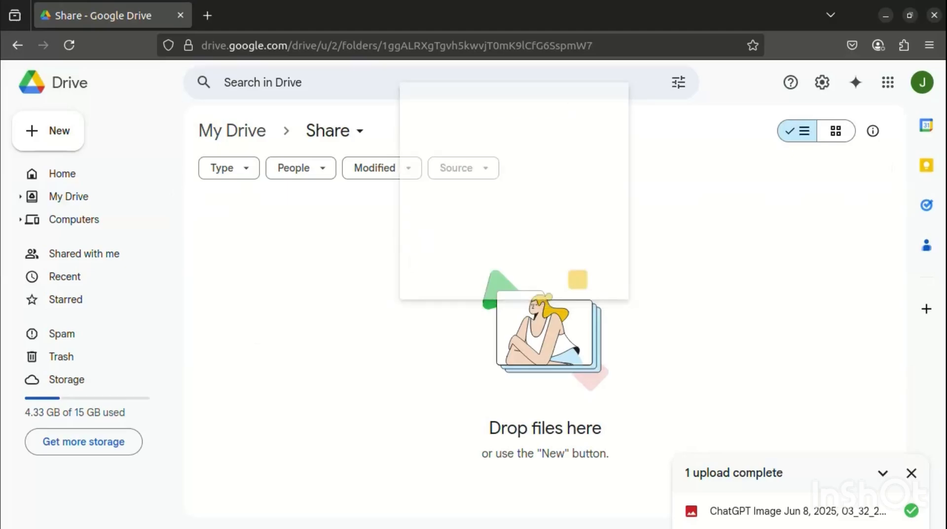
pyautogui.click(232, 130)
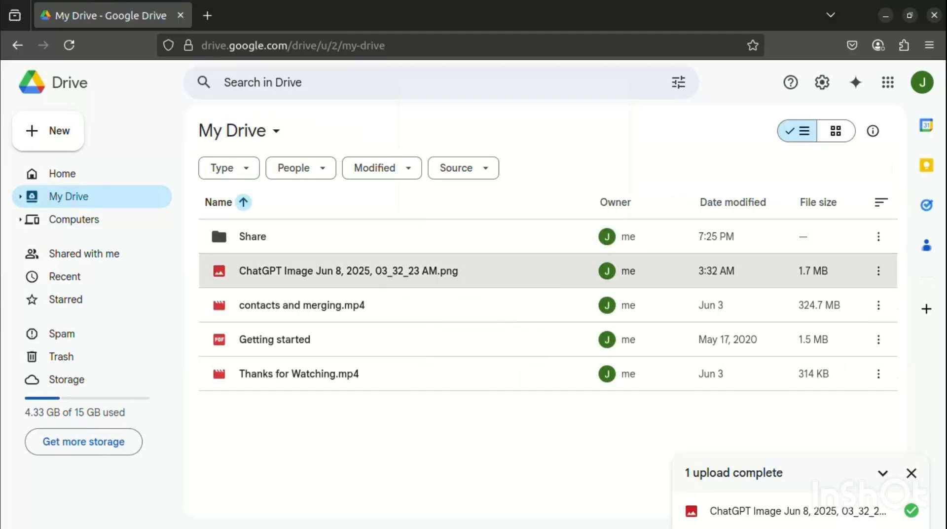
# - Drag the ChatGPT image onto the Share folder to move it there
pyautogui.moveTo(311, 276); pyautogui.dragTo(328, 236)
pyautogui.click(318, 270)
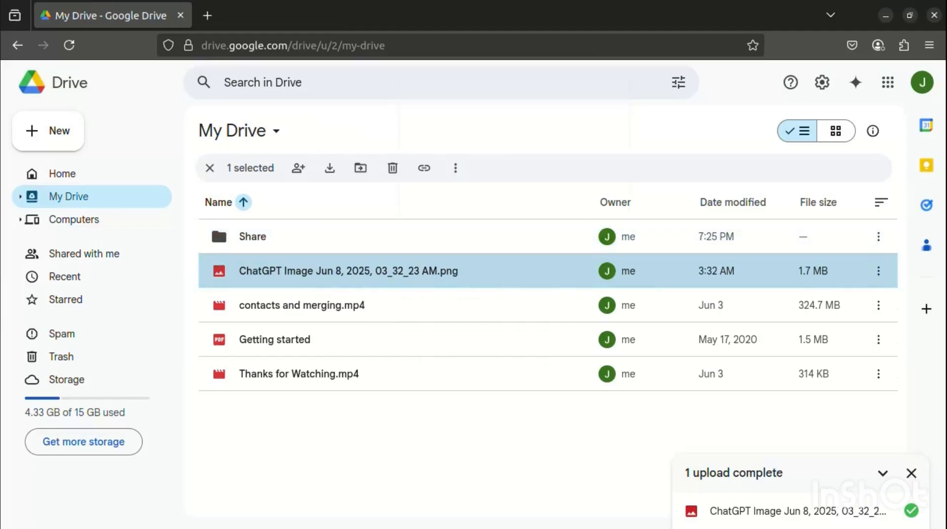
pyautogui.moveTo(318, 271); pyautogui.dragTo(316, 237)
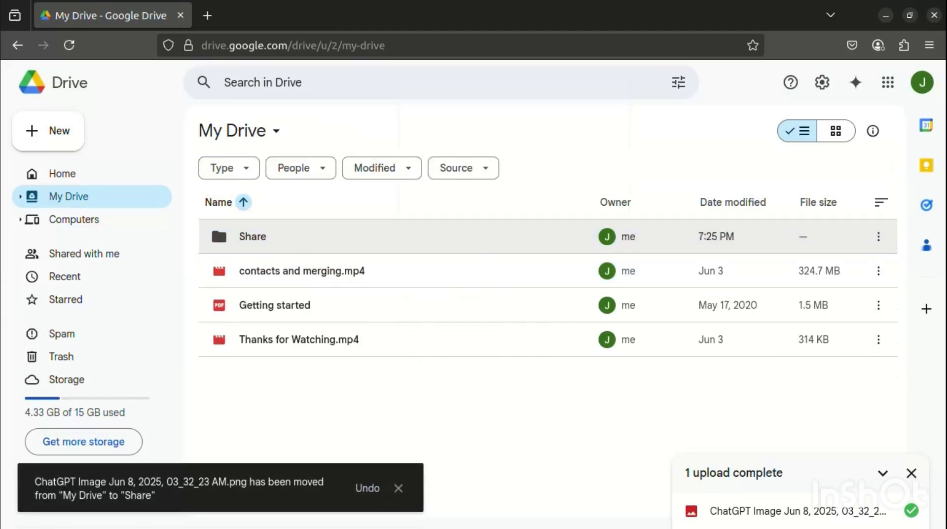
# - Open the Share folder and bring up its sharing dialog from the folder's actions menu
pyautogui.doubleClick(217, 221)
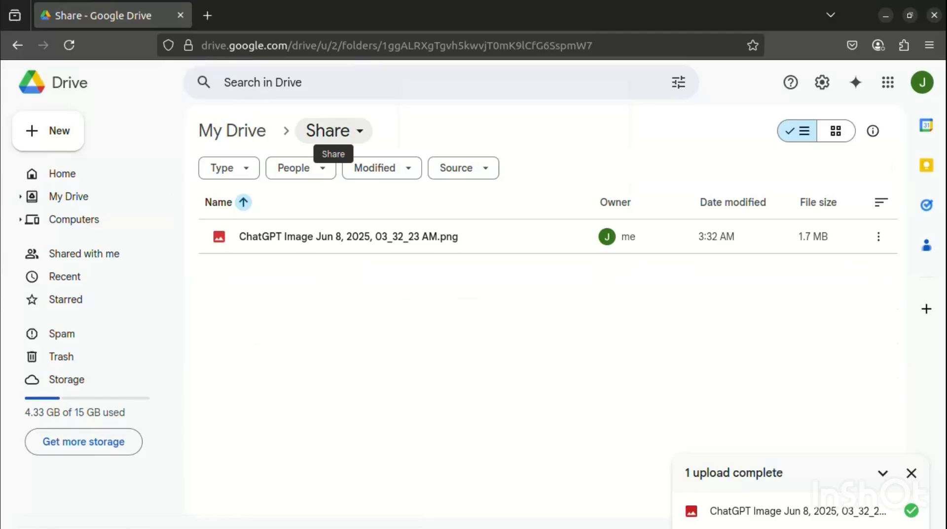
pyautogui.click(333, 130)
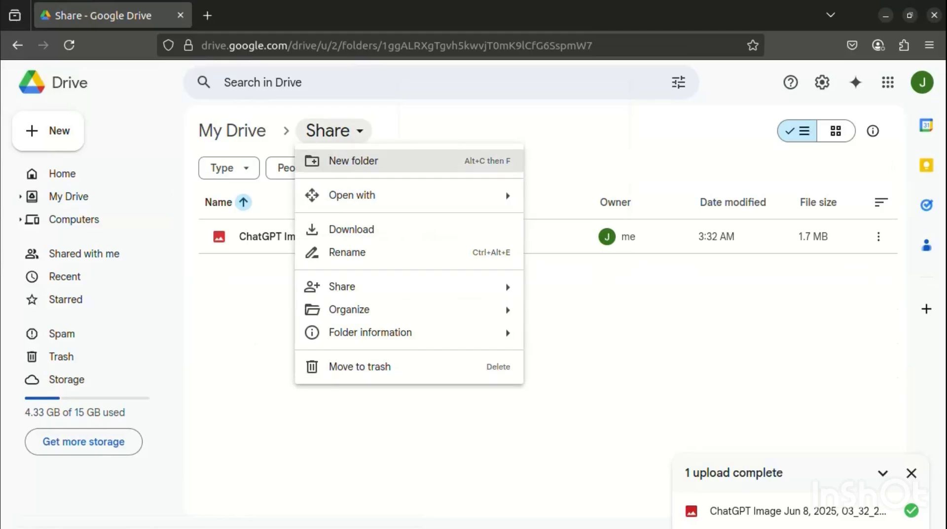
pyautogui.moveTo(374, 286)
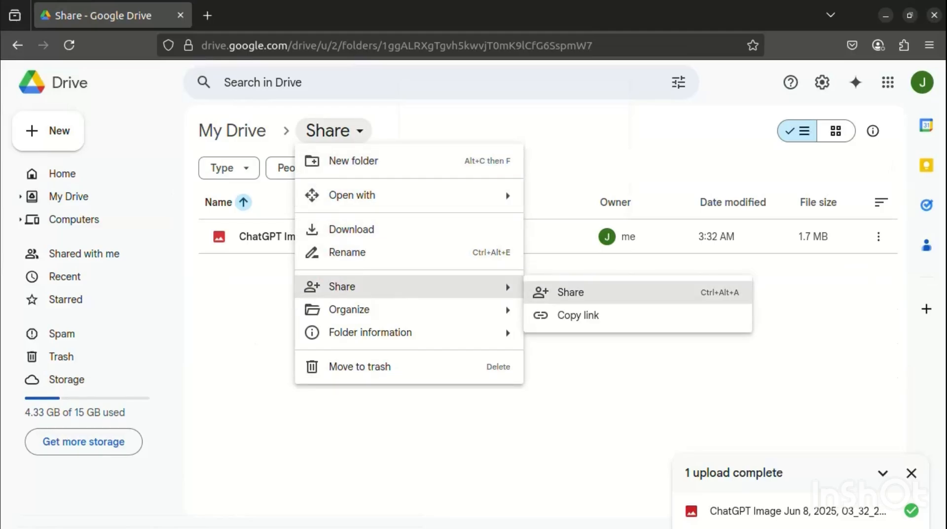
pyautogui.click(571, 292)
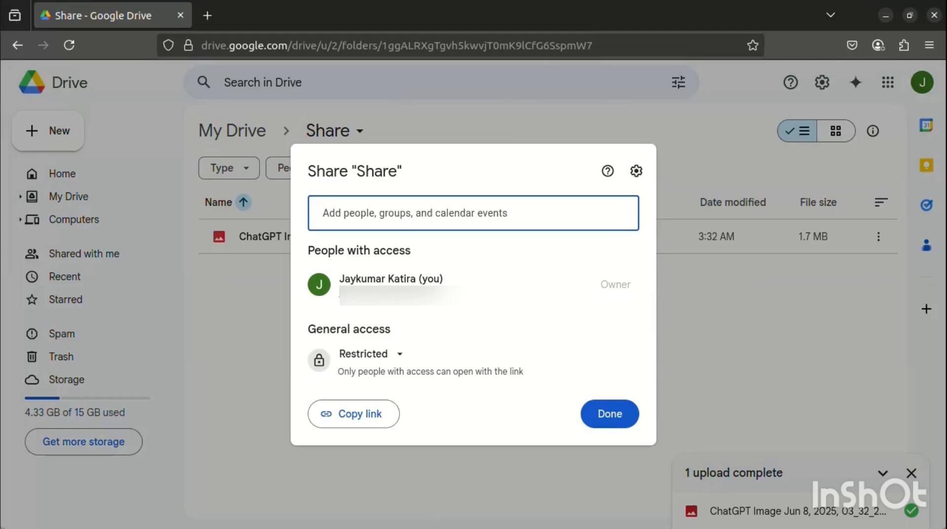
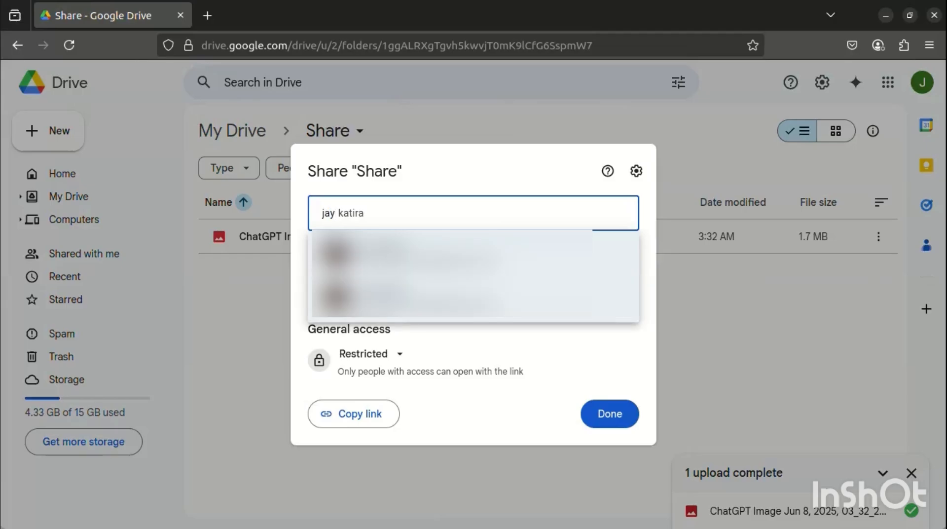
# - Add the pasted contact as Editor, write a short note offering help, and send the invitation
pyautogui.moveTo(435, 255)
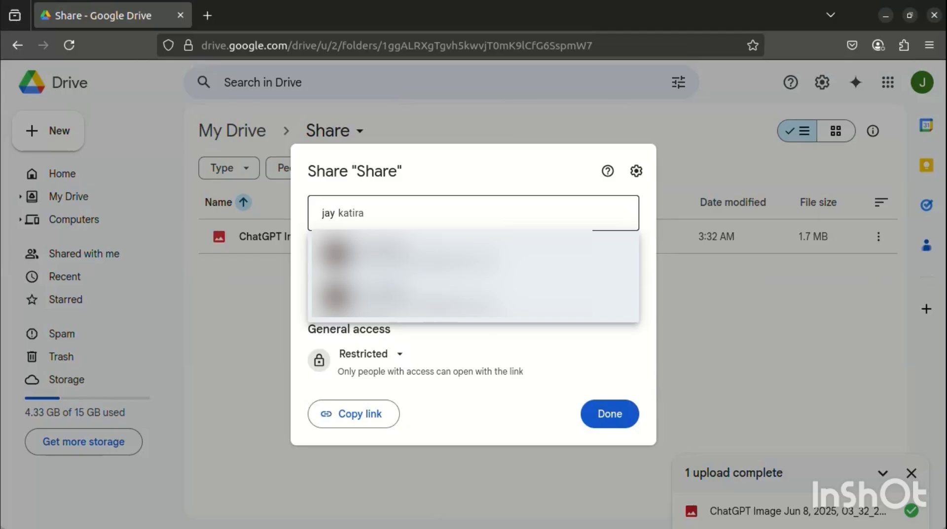
pyautogui.click(424, 254)
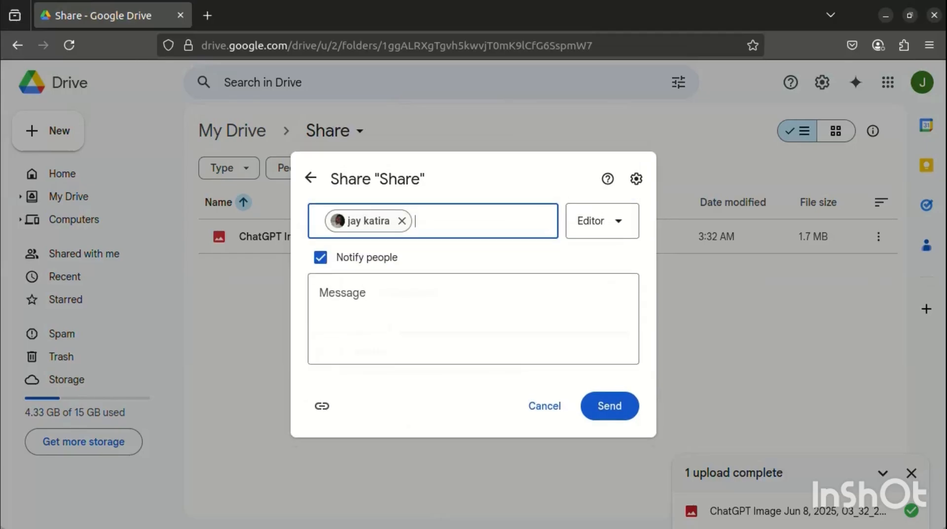
pyautogui.click(424, 316)
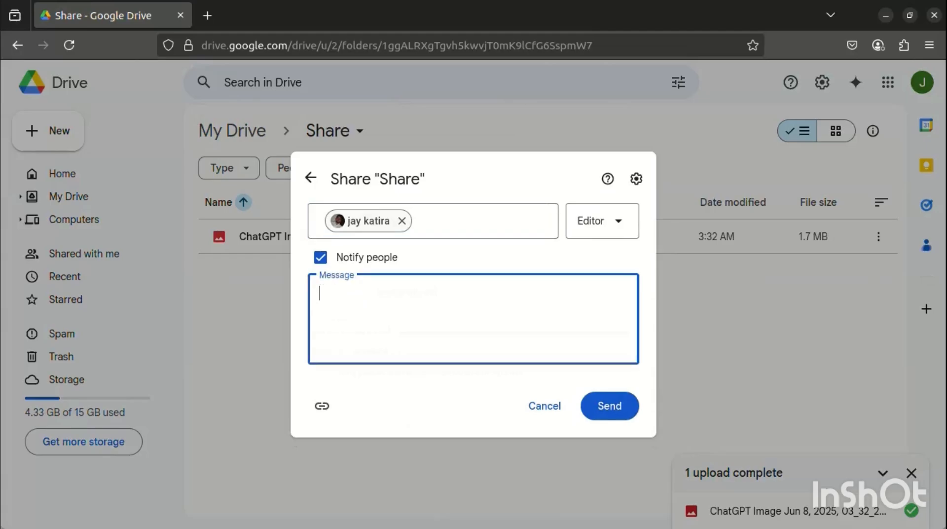
pyautogui.write('Please find the sha')
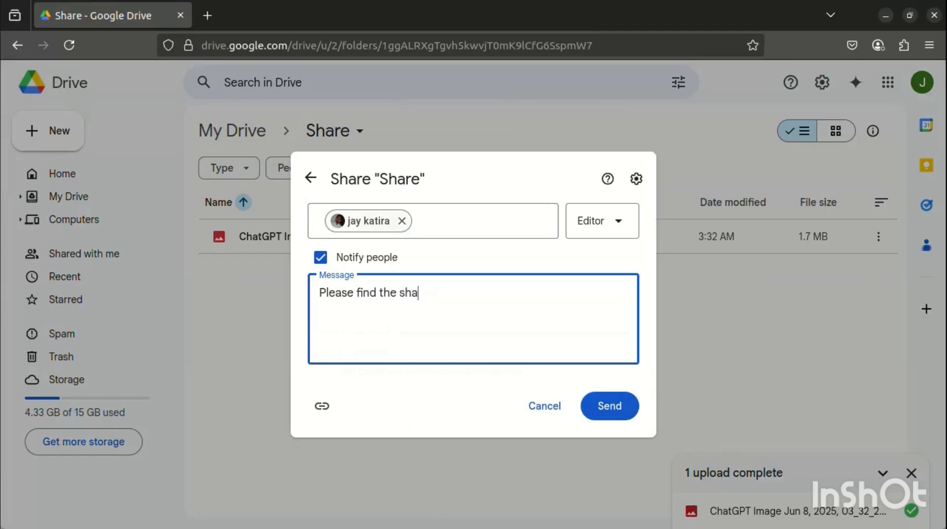
pyautogui.write('re fo')
pyautogui.write('er. If required')
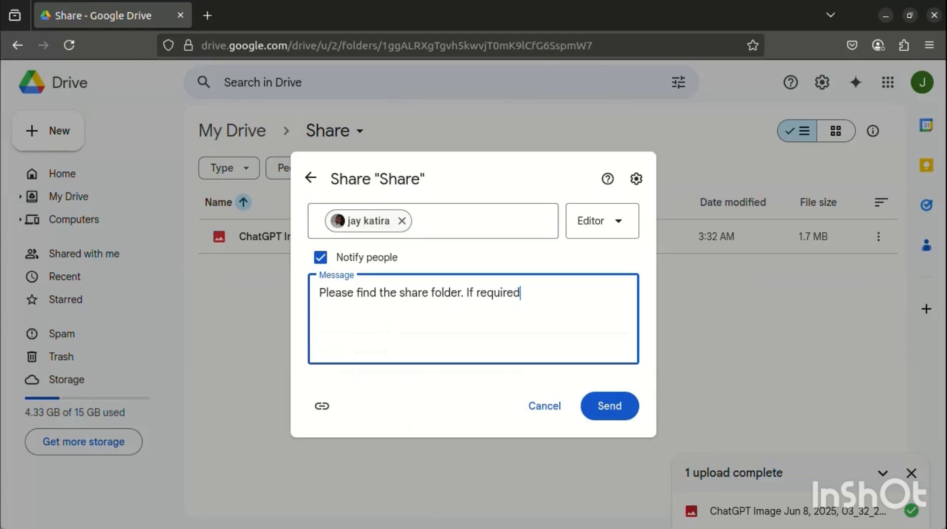
pyautogui.write(', ')
pyautogui.write('as')
pyautogui.press('BackSpace')
pyautogui.press('BackSpace')
pyautogui.press('BackSpace')
pyautogui.press('BackSpace')
pyautogui.press('BackSpace')
pyautogui.press('BackSpace')
pyautogui.press('BackSpace')
pyautogui.press('BackSpace')
pyautogui.press('BackSpace')
pyautogui.press('BackSpace')
pyautogui.press('BackSpace')
pyautogui.press('BackSpace')
pyautogui.press('BackSpace')
pyautogui.press('BackSpace')
pyautogui.press('BackSpace')
pyautogui.write('Happy to help if re')
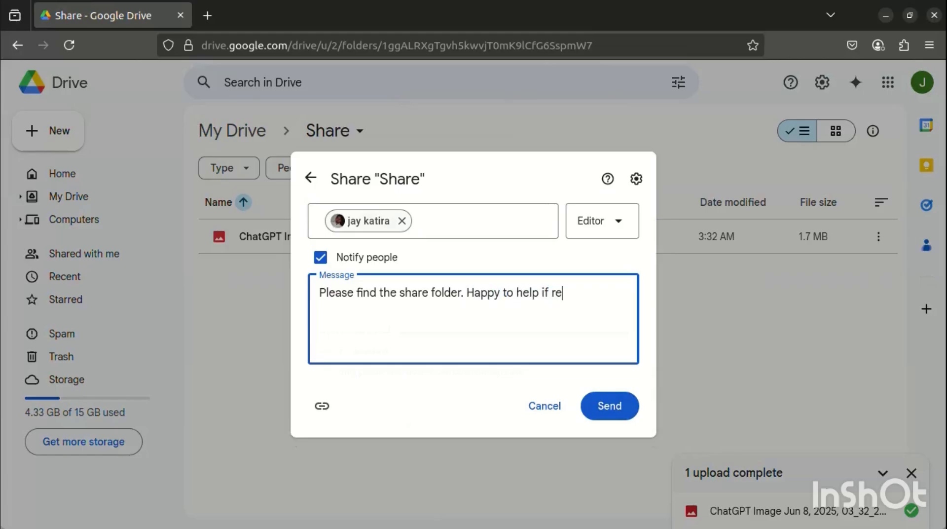
pyautogui.write('quired.')
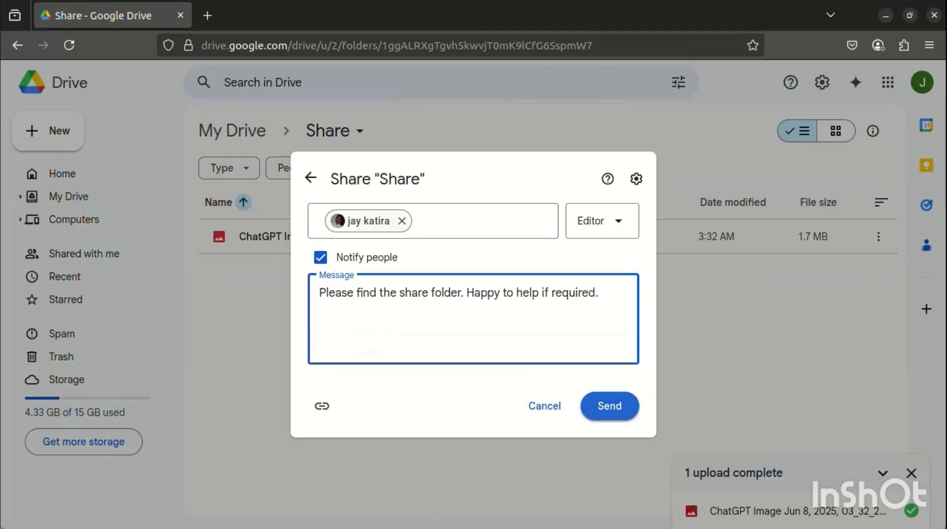
pyautogui.click(610, 406)
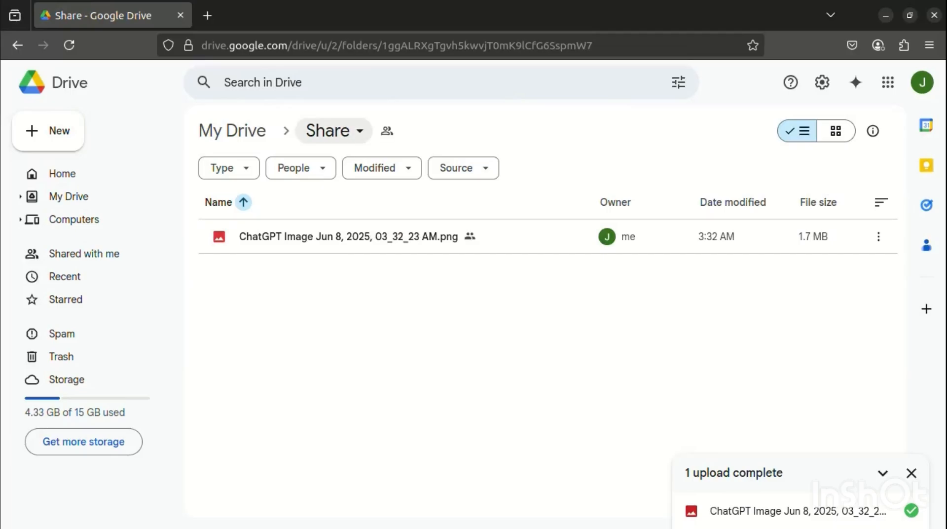
# - Copy the Share folder's link from its breadcrumb actions menu
pyautogui.click(328, 131)
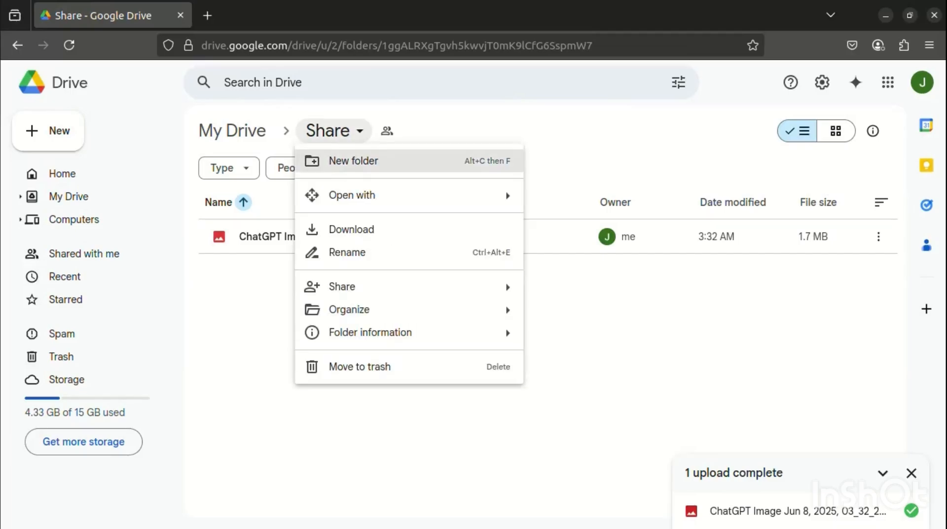
pyautogui.moveTo(345, 286)
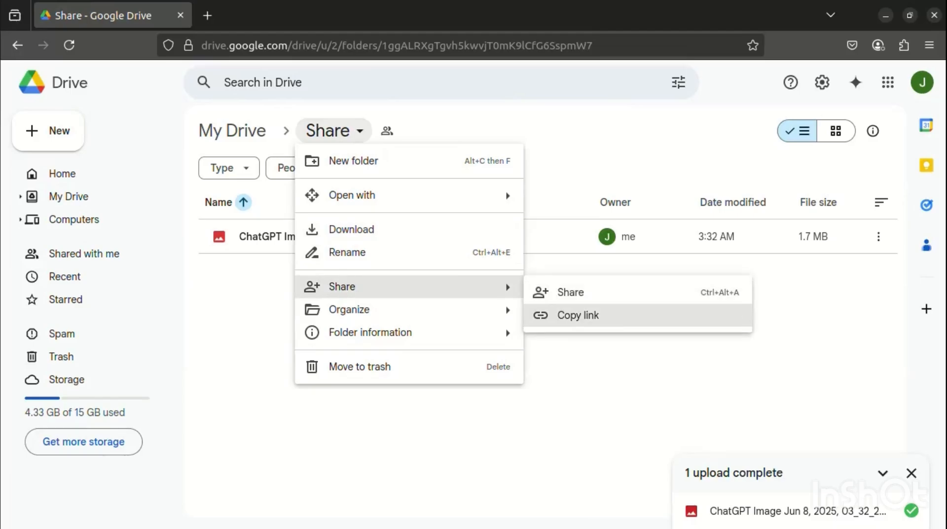
pyautogui.click(578, 315)
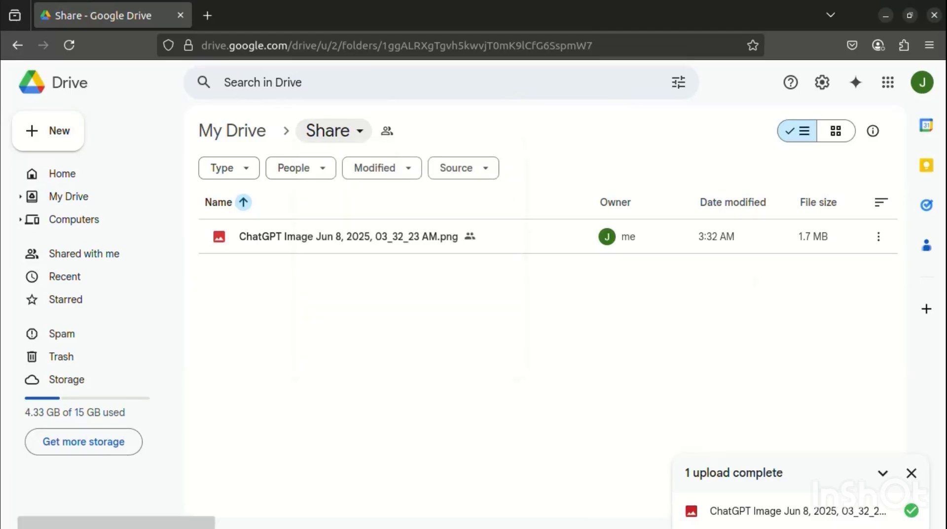